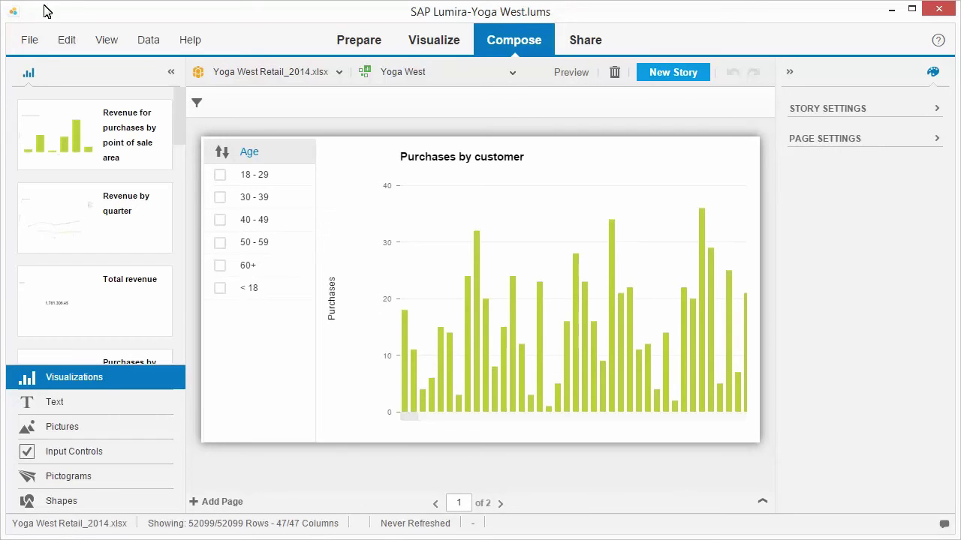
Create a new story named "Stakeholder Summary" with a page named "Insights & Opportunities" from the Detailed template
left_click(672, 81)
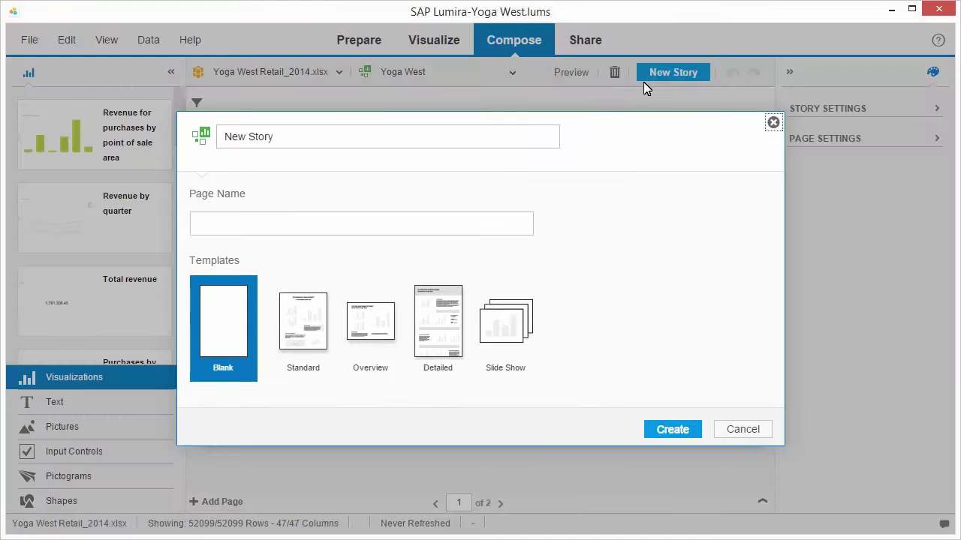
triple_click(253, 148)
type("Stakeholder Summary")
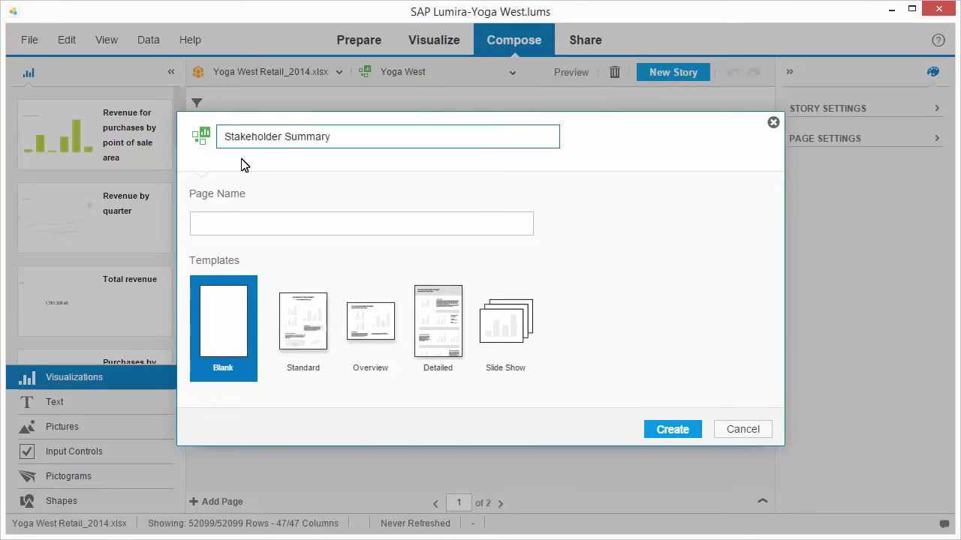
left_click(202, 226)
type("Insights & Opportunities")
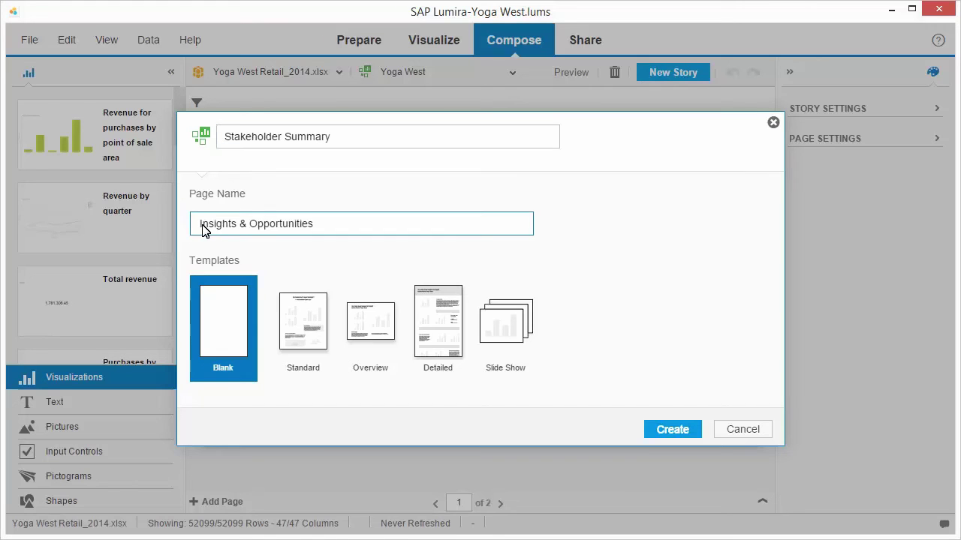
left_click(439, 350)
left_click(673, 436)
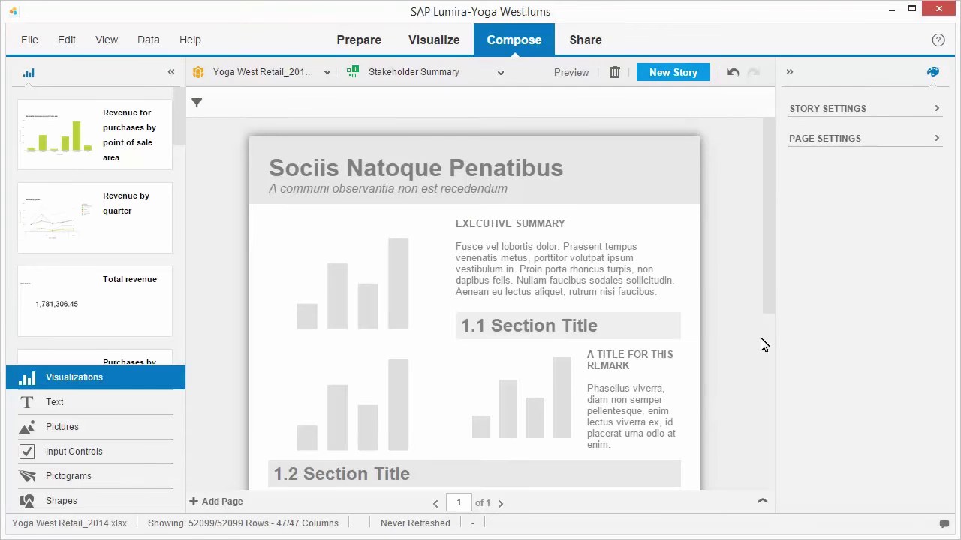
left_click(936, 141)
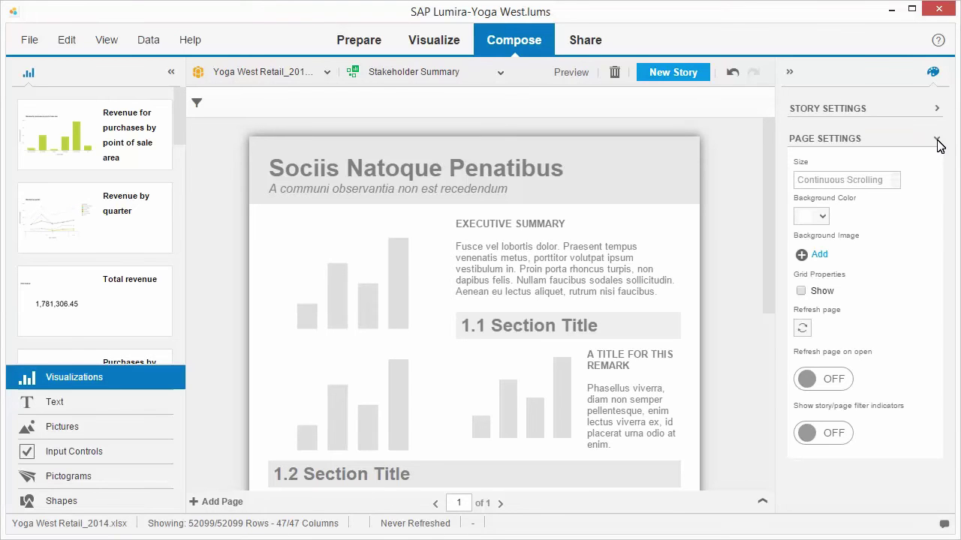
left_click(934, 143)
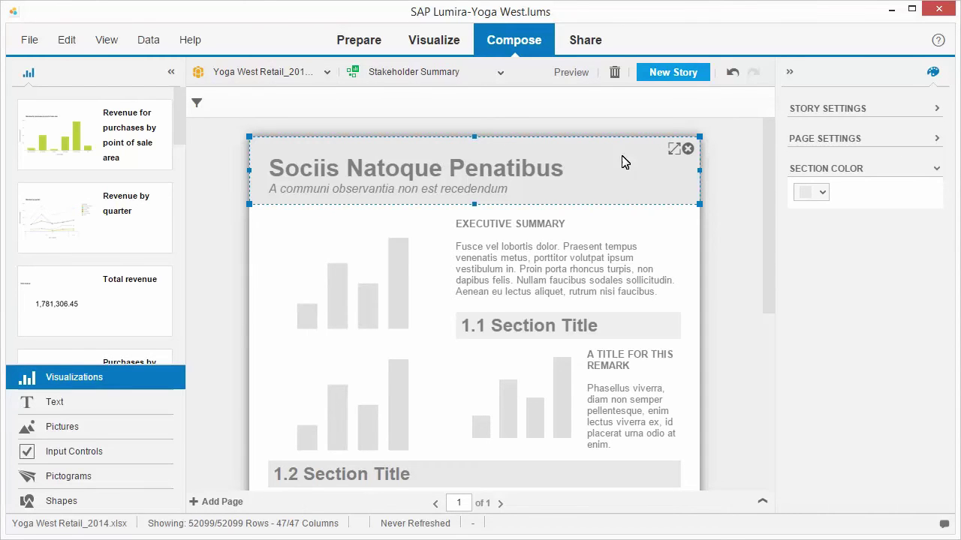
Replace the header title with "Yoga West" and set its font color to hex 0E6977
double_click(354, 174)
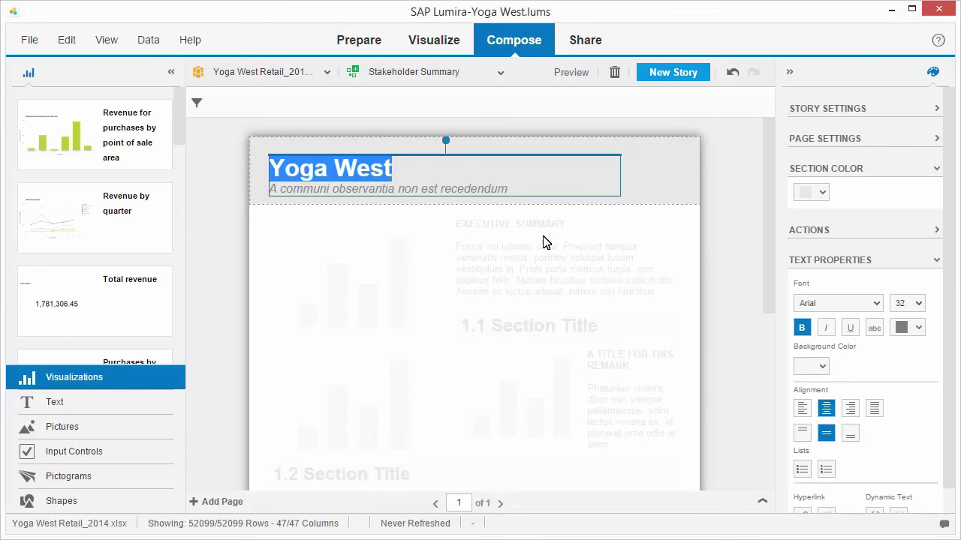
left_click(919, 328)
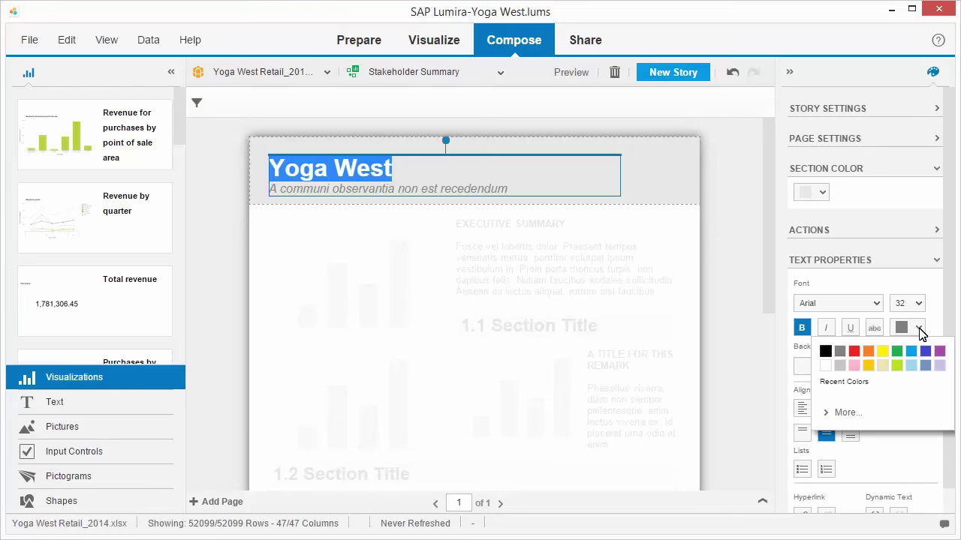
left_click(846, 413)
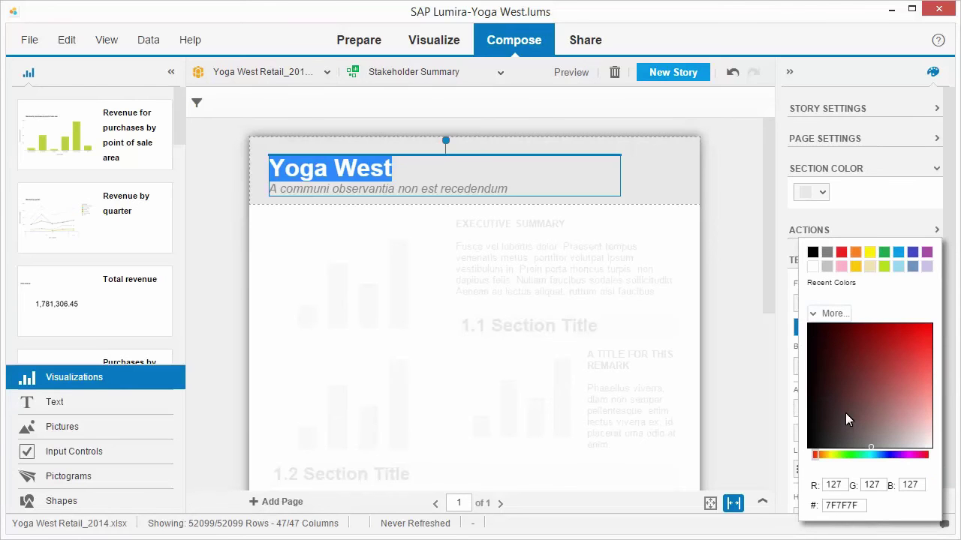
double_click(841, 508)
type("0E6977")
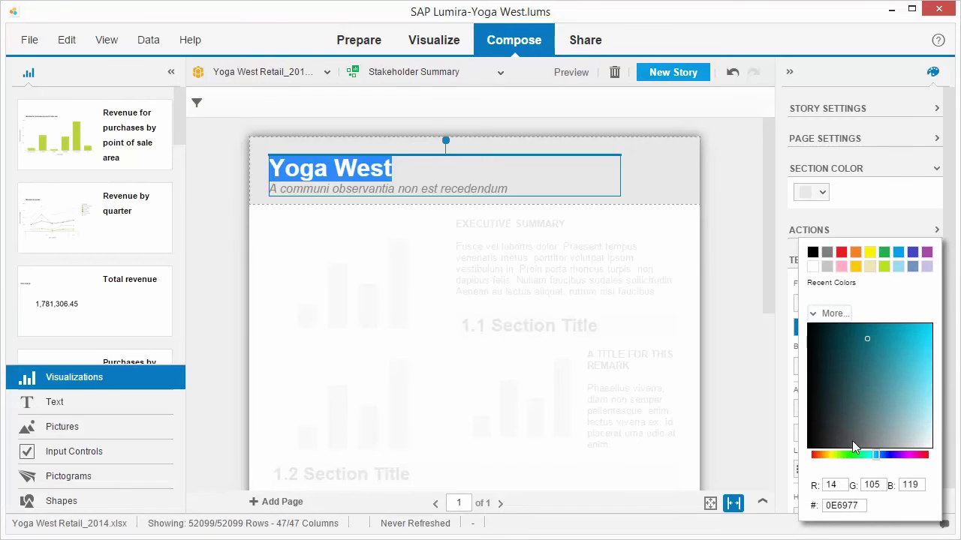
left_click(868, 340)
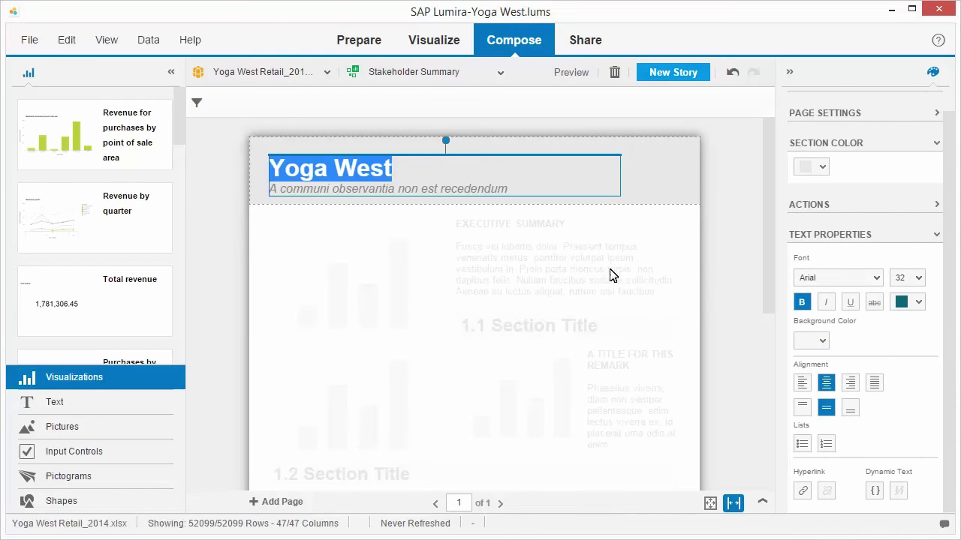
Replace the header subtitle with "There's no place like Ohm..." and the executive summary with a "Stakeholder Summary" paragraph on Yoga West's growth since 2014
left_click(316, 195)
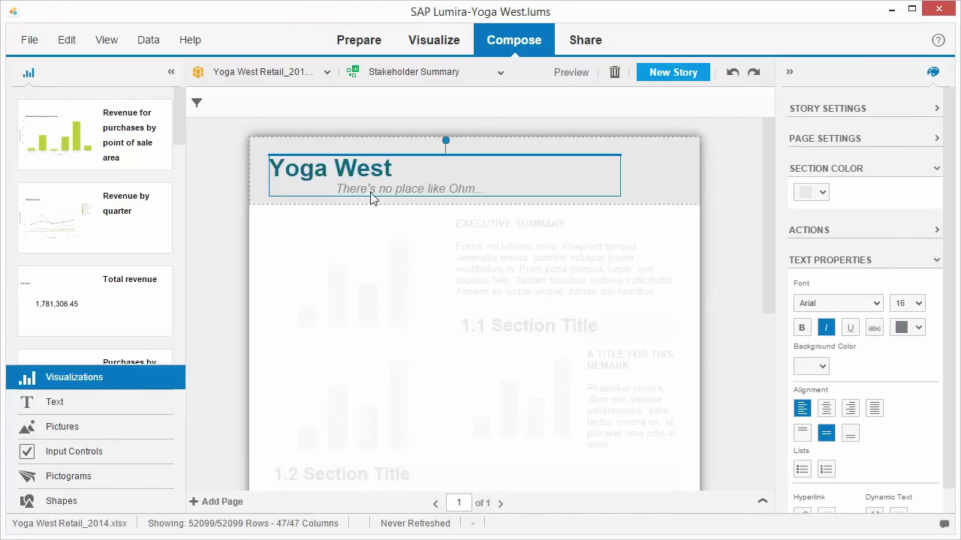
left_click(729, 210)
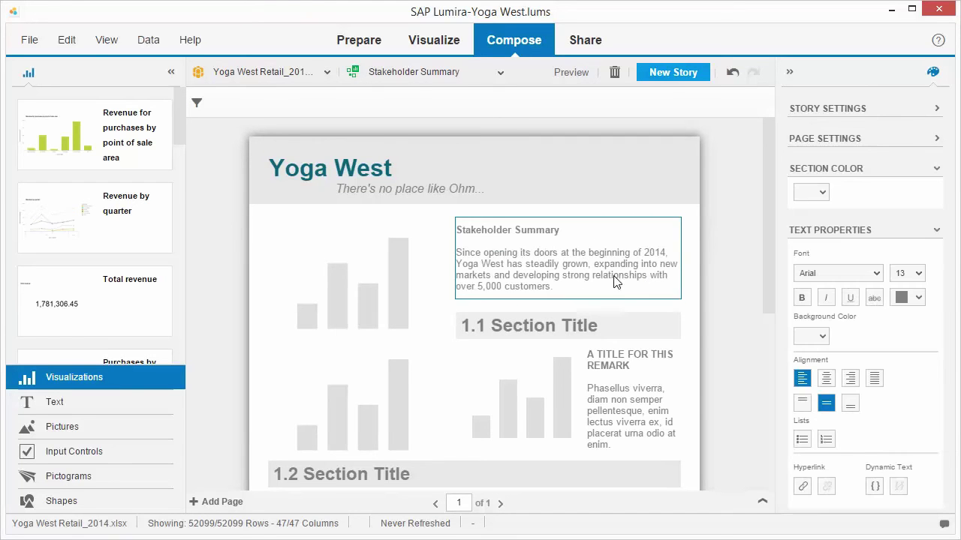
left_click(716, 309)
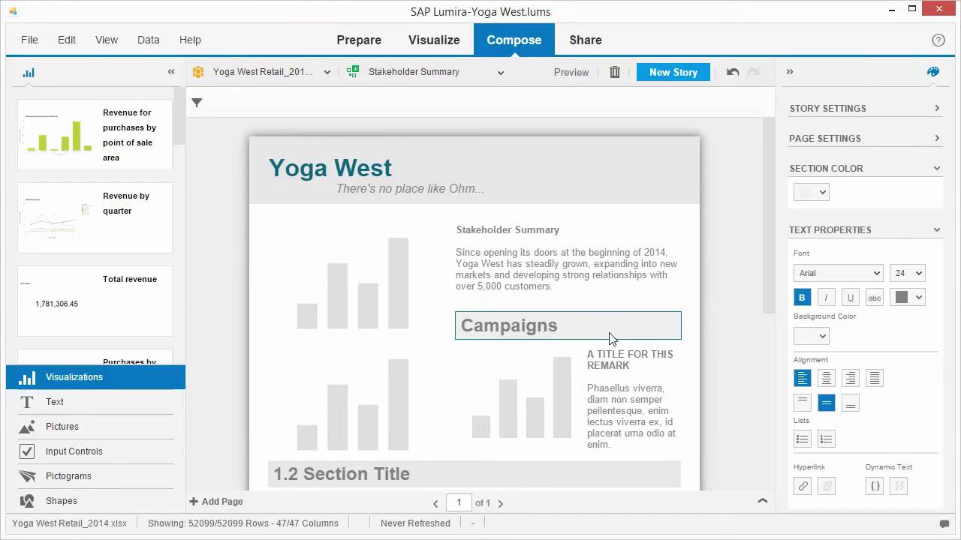
Retitle section 1.1 as "Campaigns" and replace its remark with text about second-quarter revenue rising with the advertising campaign
left_click(714, 339)
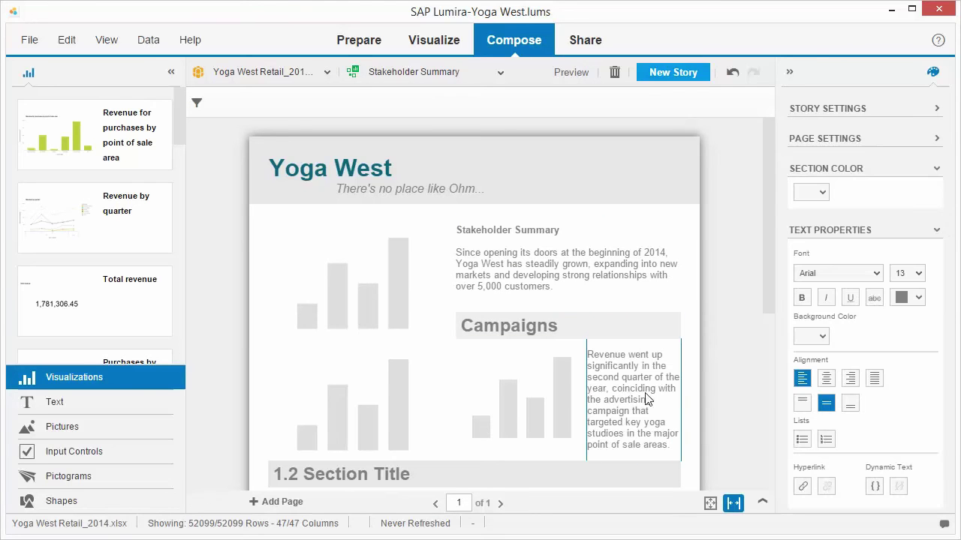
left_click(729, 410)
Retitle section 1.2 as "Returns" and replace its remark with text about reducing returns from 14% to 10% of total purchases
scroll(768, 449, "down", 5)
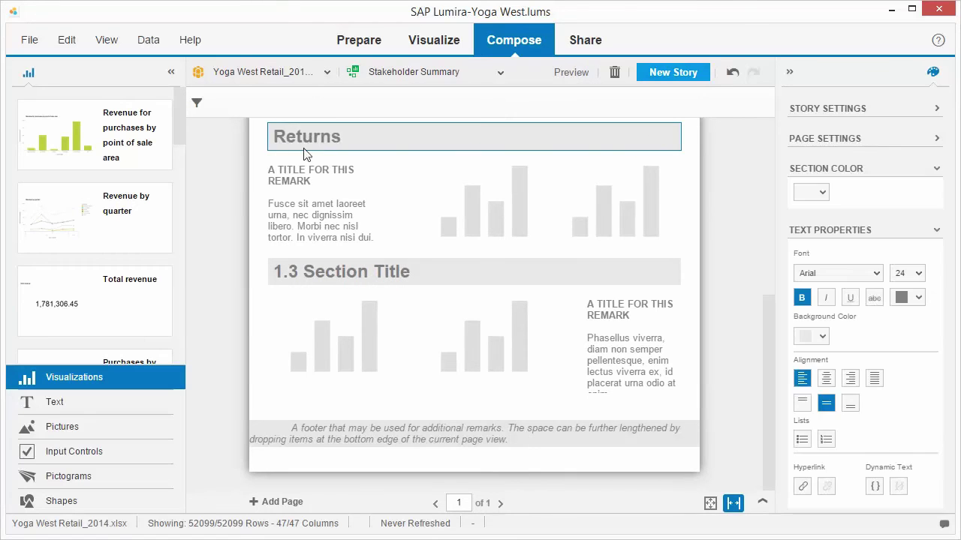
left_click(221, 170)
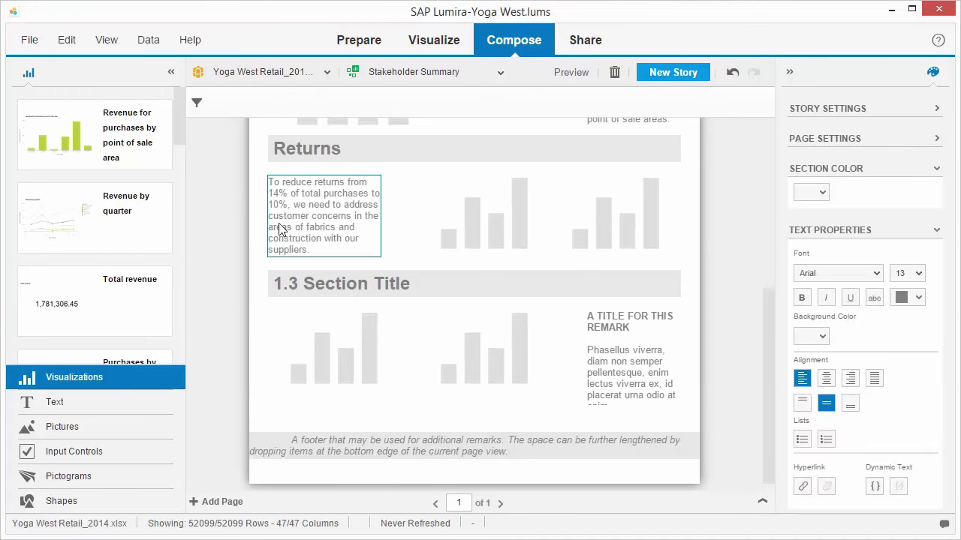
left_click(219, 235)
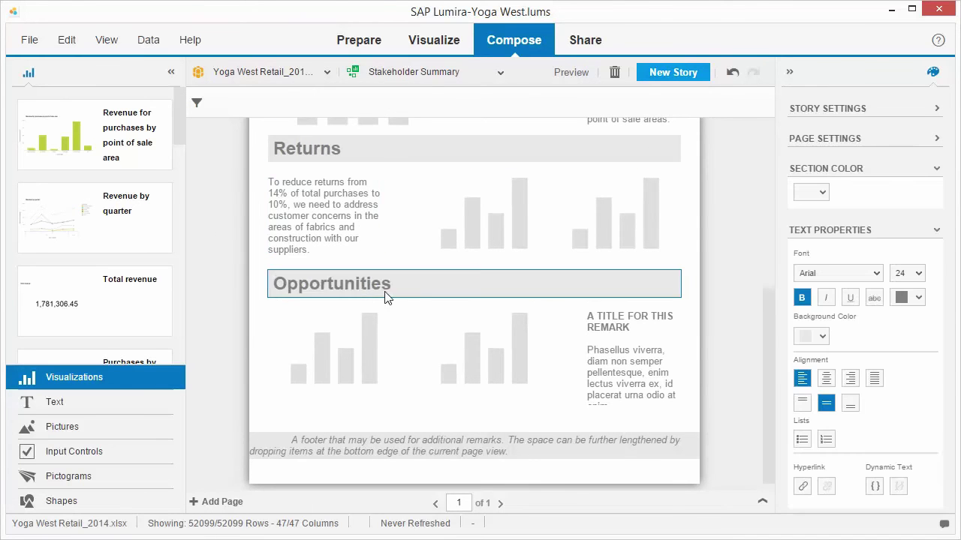
Retitle section 1.3 as "Opportunities", with a remark about Huntington Beach's population, income and few purchases in a text box made tall enough to fit
left_click(713, 343)
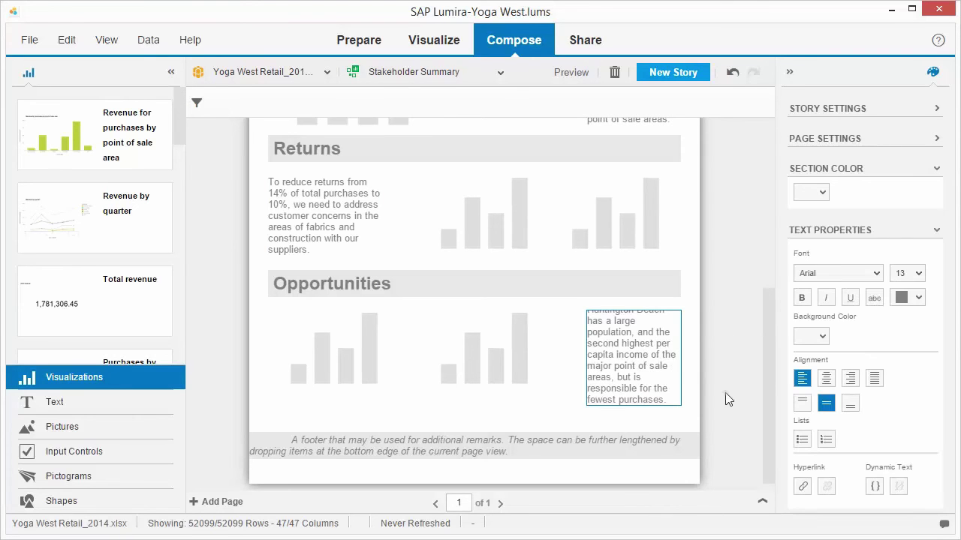
key("Escape")
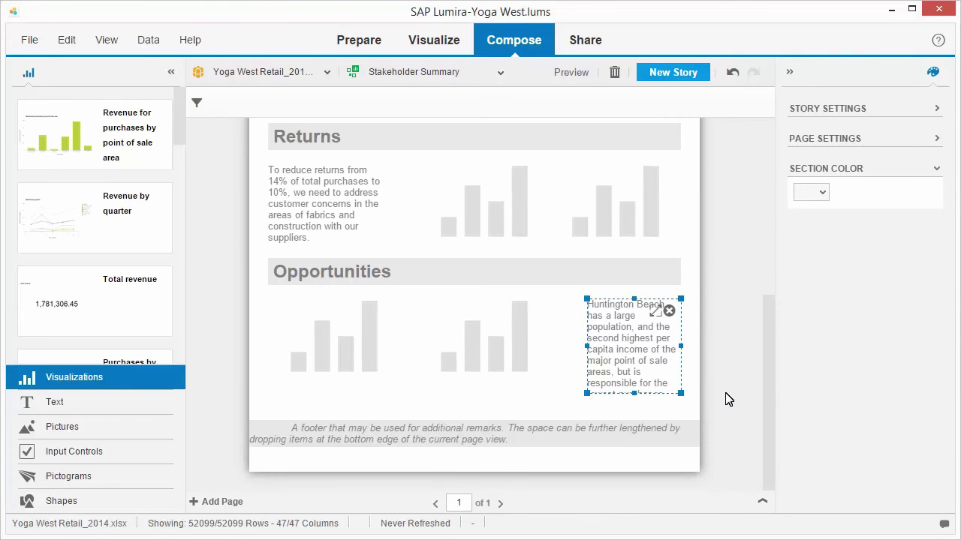
left_click_drag(634, 394, 633, 404)
left_click(632, 410)
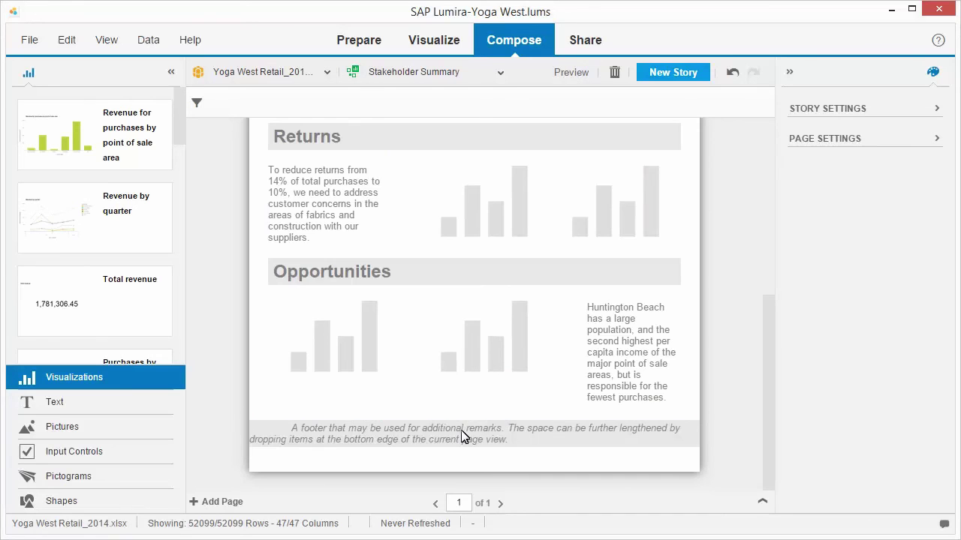
Replace the footer text with "* Values for Q2 2015 have not yet been finalized."
left_click(514, 435)
left_click(722, 437)
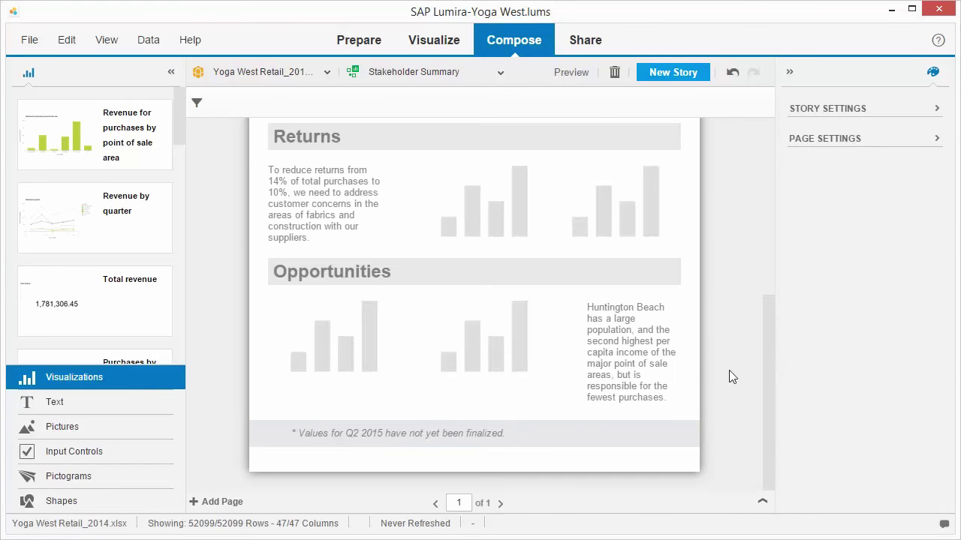
Place the Total revenue visualization in the chart placeholder beside the Stakeholder Summary text and set its value's font size to 28
scroll(770, 143, "up", 5)
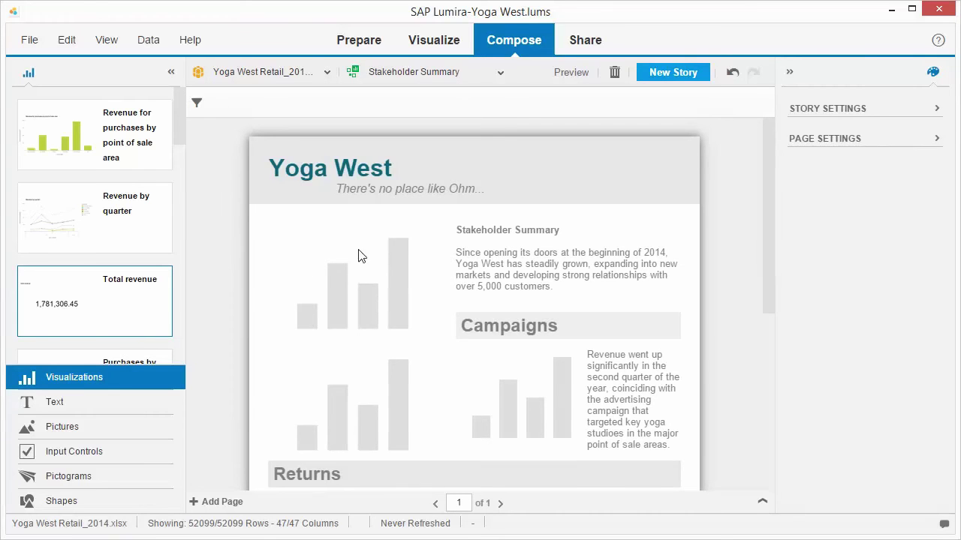
left_click_drag(154, 311, 333, 299)
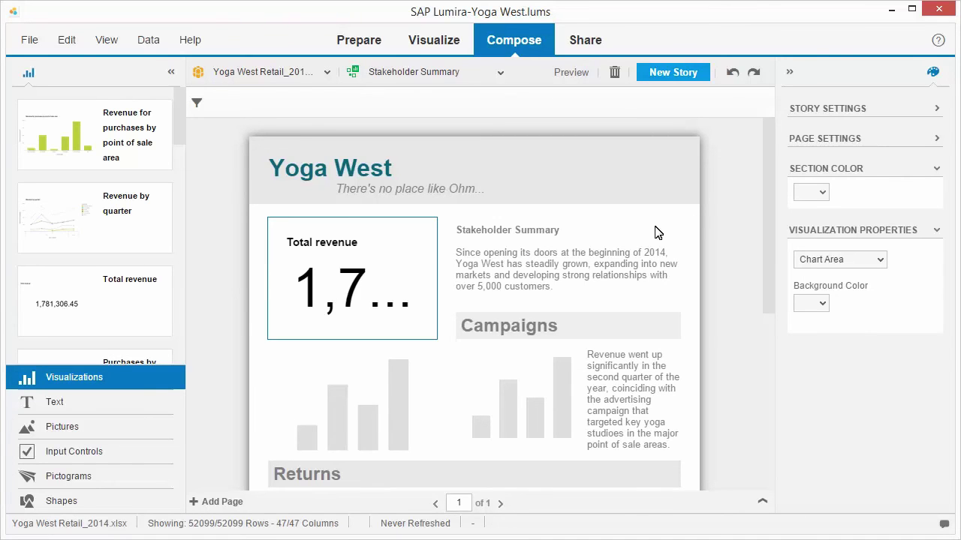
left_click(937, 170)
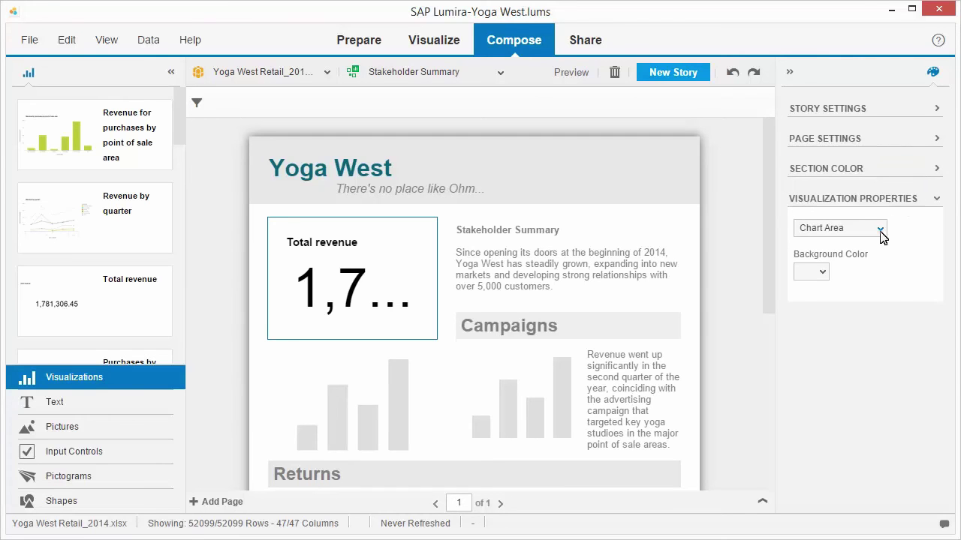
left_click(879, 228)
left_click(814, 275)
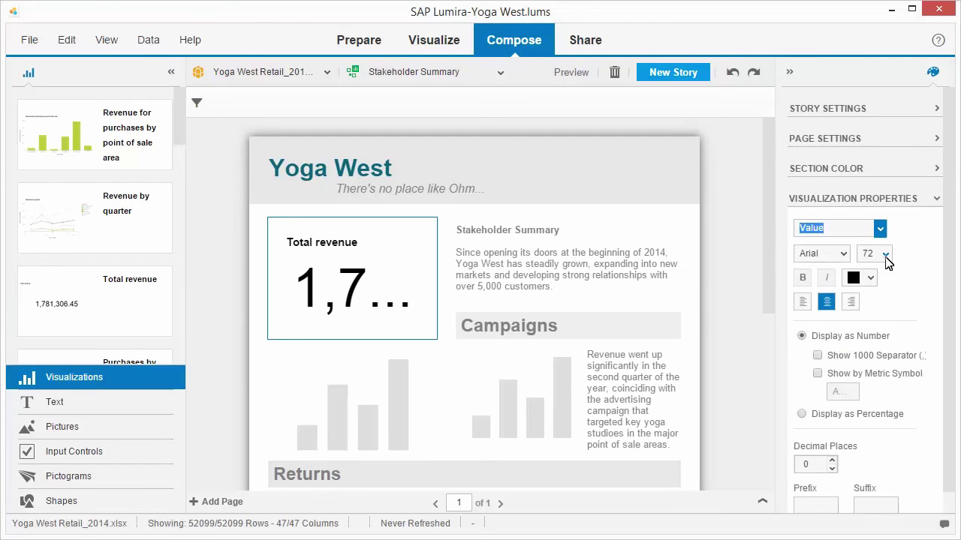
left_click(886, 255)
left_click(867, 401)
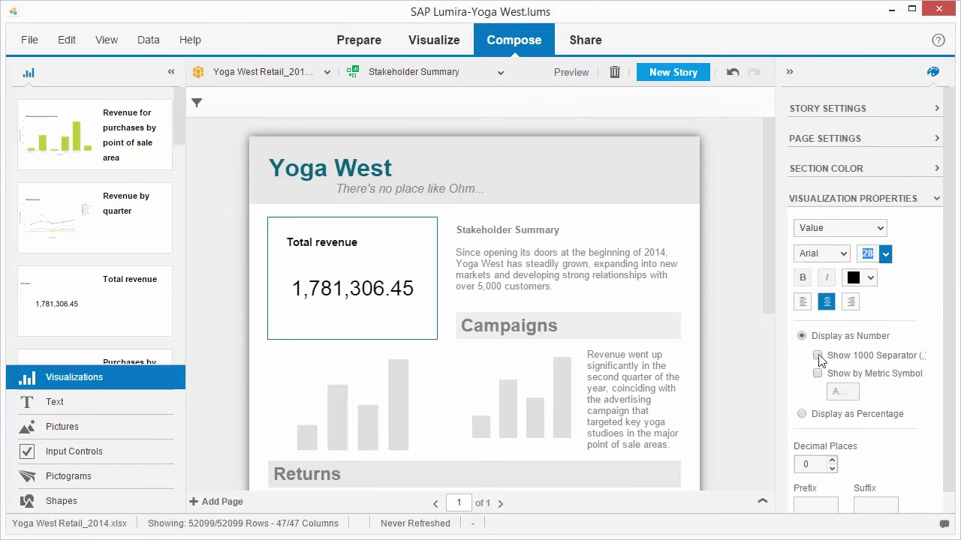
Format the Total revenue value with a 1000 separator and a "$" prefix, and align it left
left_click(804, 507)
type("$")
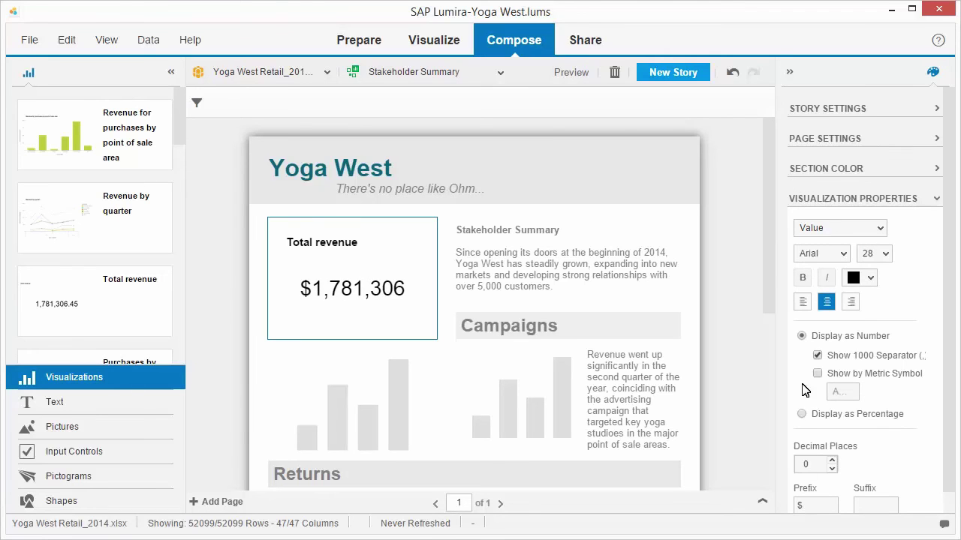
left_click(802, 302)
Set the Total revenue chart title's position to Bottom and its font color to gray
left_click(880, 230)
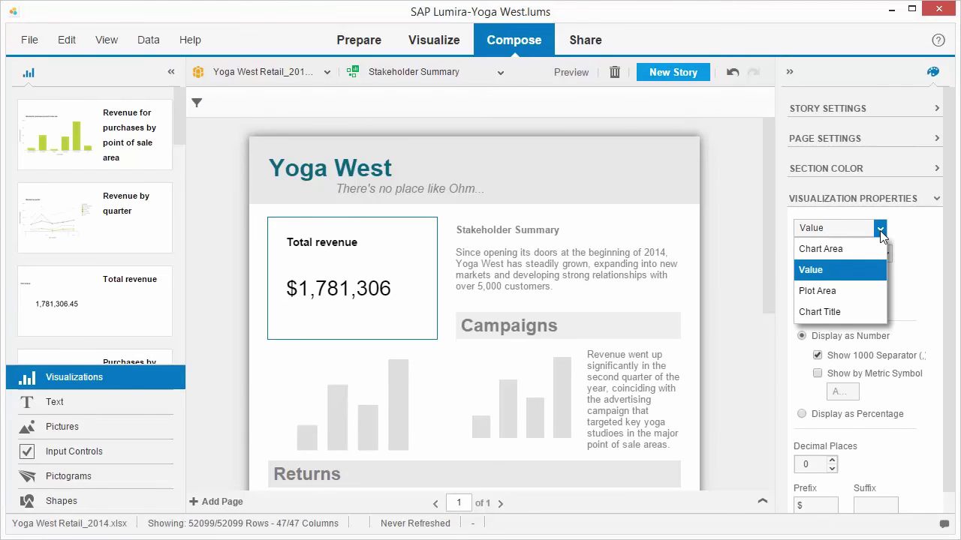
left_click(821, 315)
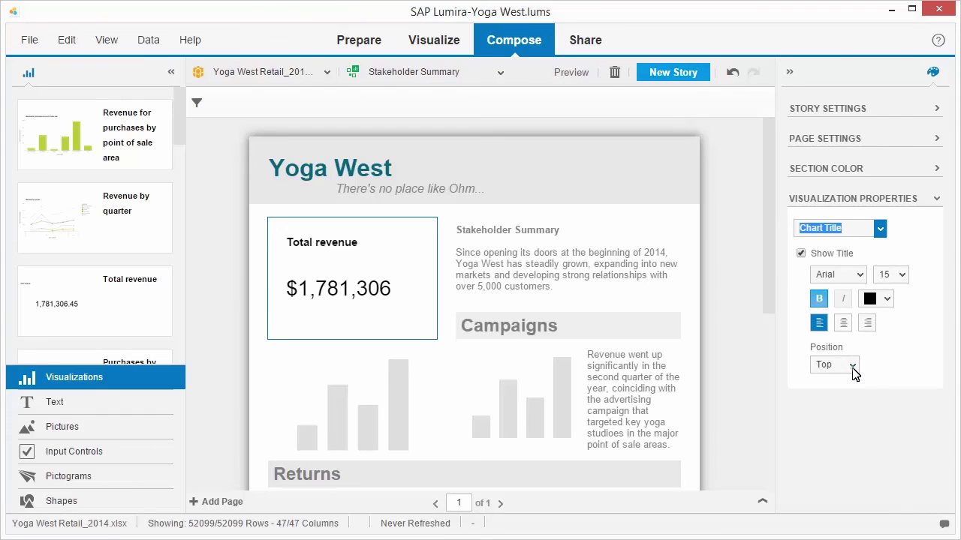
left_click(853, 368)
left_click(830, 411)
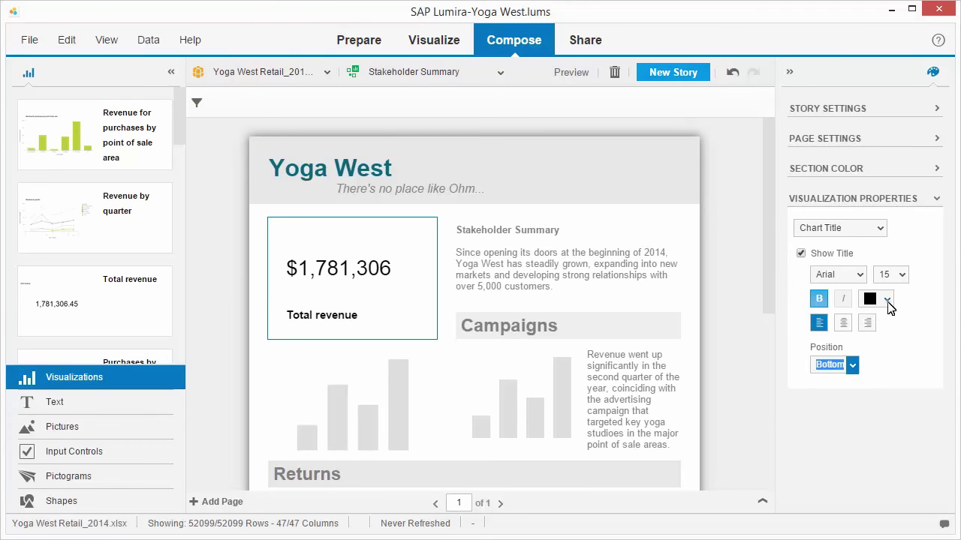
left_click(887, 300)
left_click(816, 327)
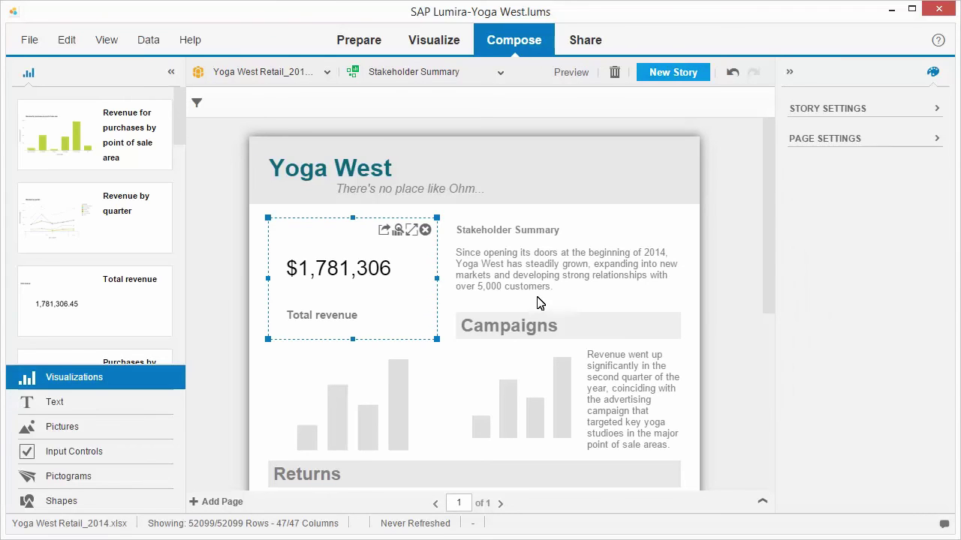
Resize the Total revenue visualization to span from the header's lower edge down to the level of the Campaigns heading
left_click(354, 283)
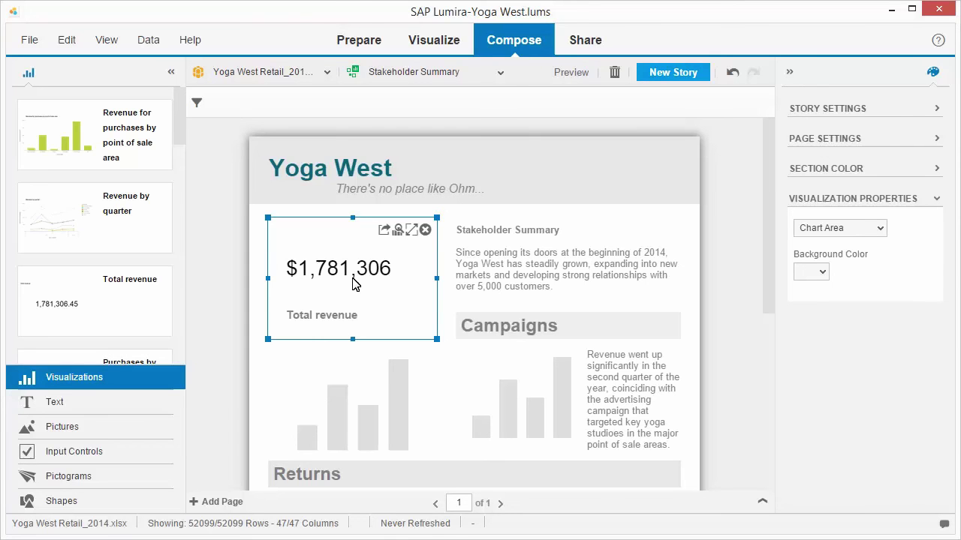
left_click_drag(352, 218, 351, 210)
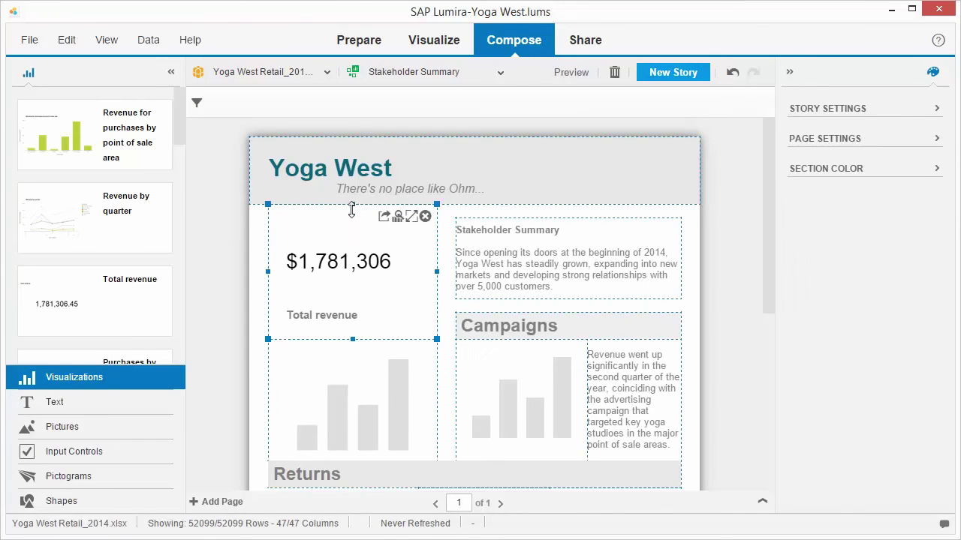
left_click_drag(356, 341, 355, 312)
Widen the Campaigns heading leftward beneath the Total revenue visualization so it matches the Returns heading's width
left_click(454, 325)
left_click_drag(456, 326, 269, 326)
left_click(212, 338)
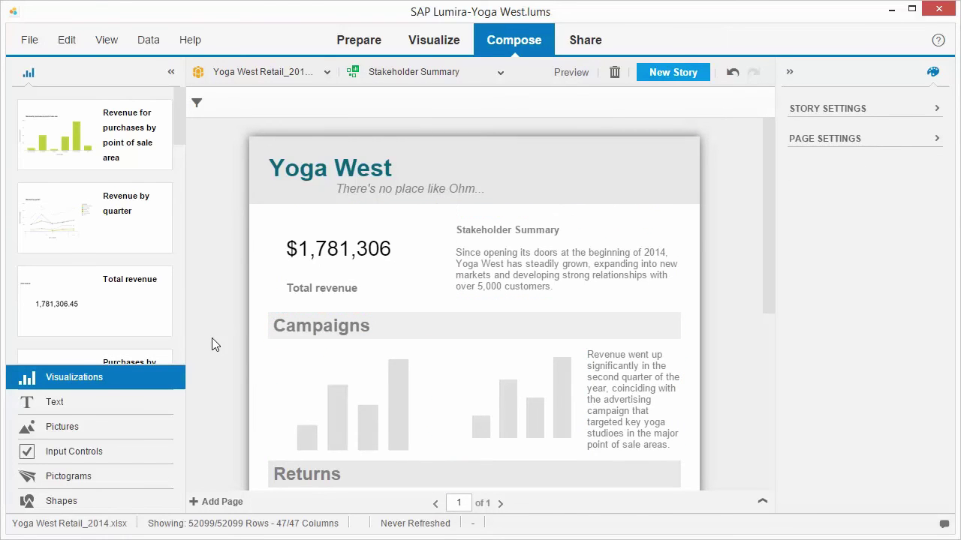
Place the Revenue by quarter visualization in the first Campaigns placeholder, delete the second placeholder, and widen the chart toward the campaign text
left_click_drag(108, 251, 349, 405)
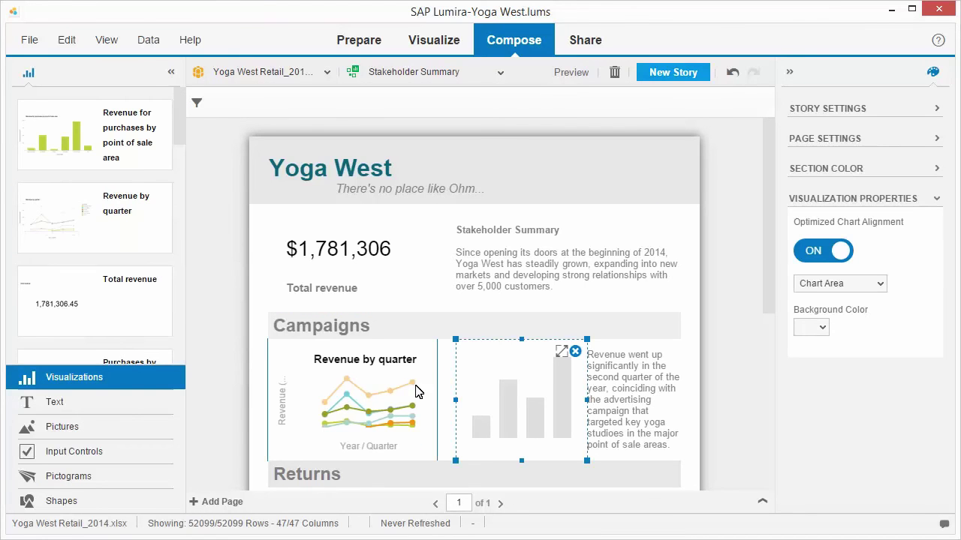
left_click(575, 351)
left_click_drag(440, 401, 551, 399)
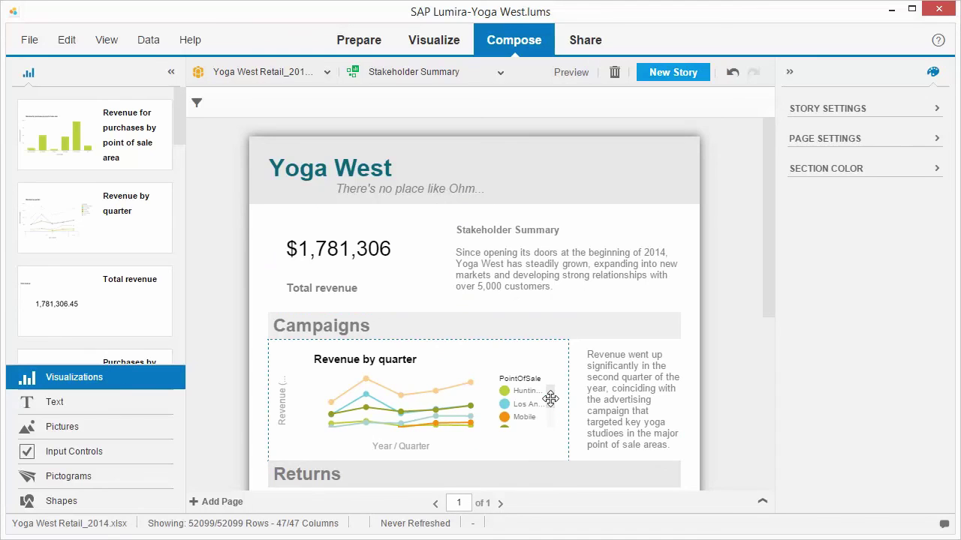
Hide the horizontal and vertical axis titles of the Revenue by quarter chart and extend its left edge slightly outward
left_click(429, 415)
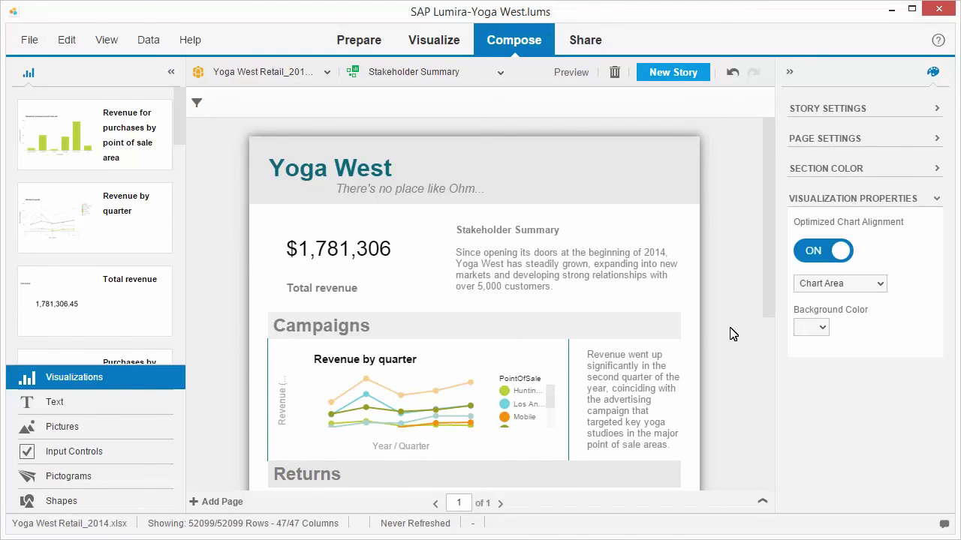
left_click(879, 284)
left_click(832, 412)
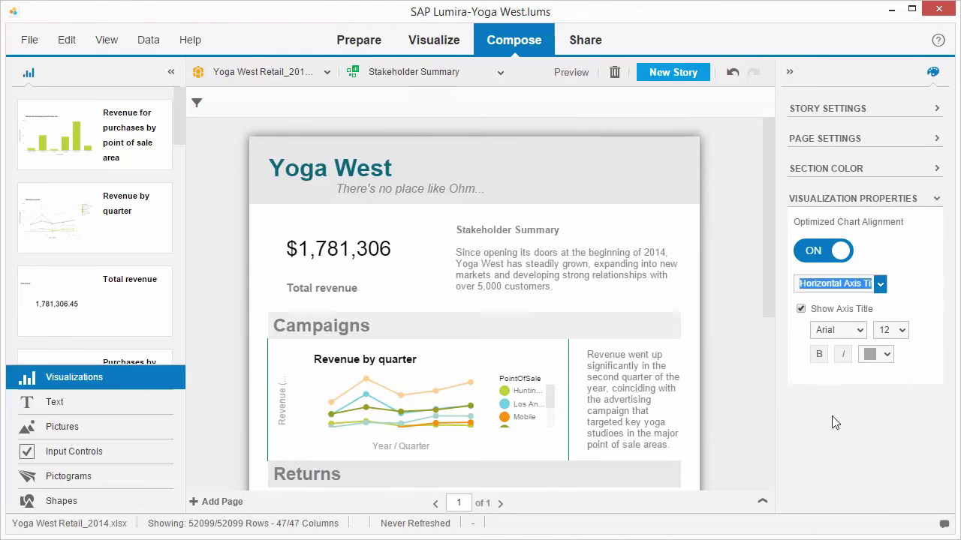
left_click(801, 309)
left_click(880, 283)
left_click(811, 451)
left_click(801, 309)
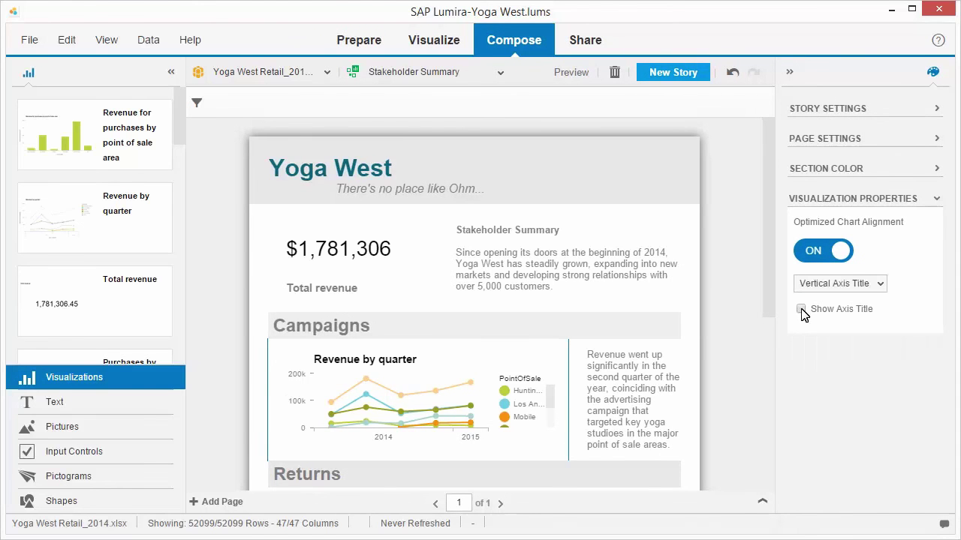
left_click(261, 400)
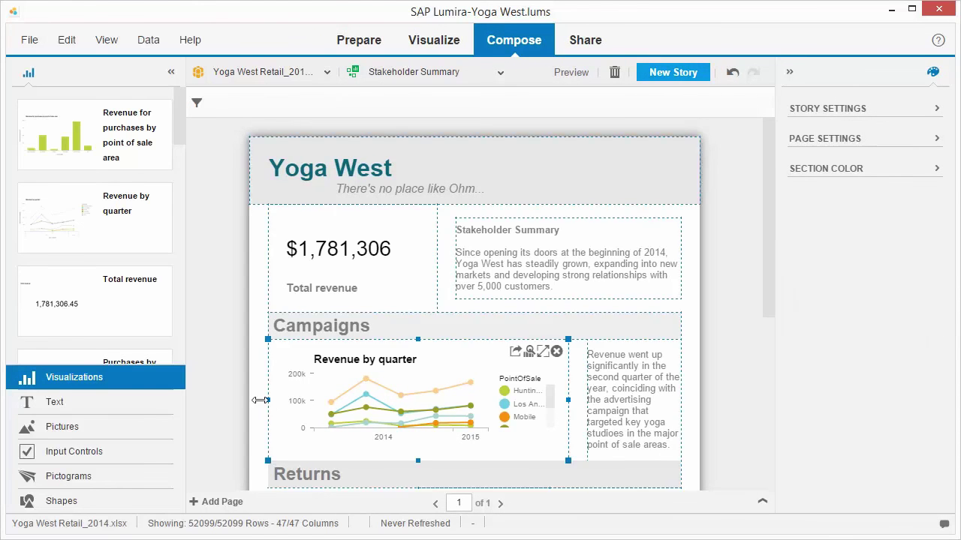
left_click(223, 414)
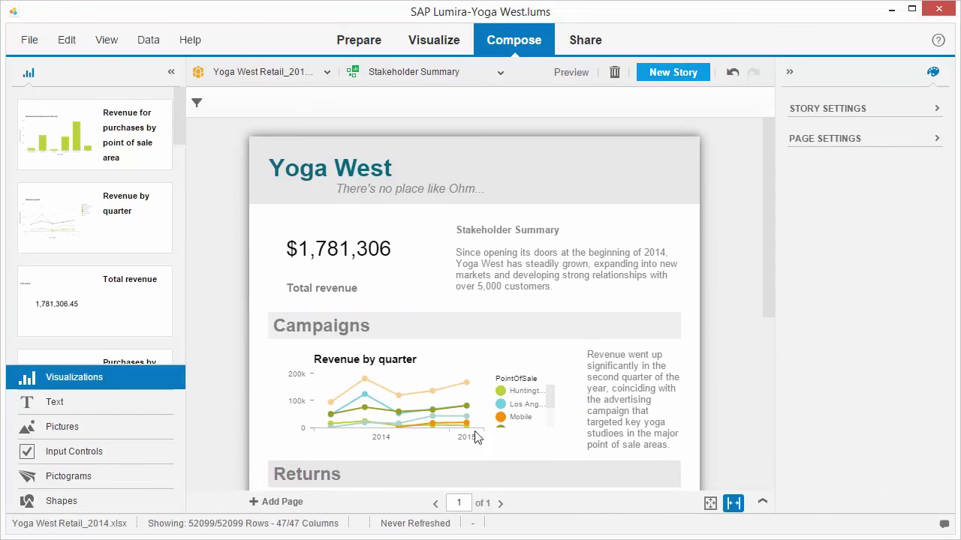
Place the % Returns of total purchases visualization in the first Returns placeholder and resize it to sit close beside the returns text
left_click(768, 459)
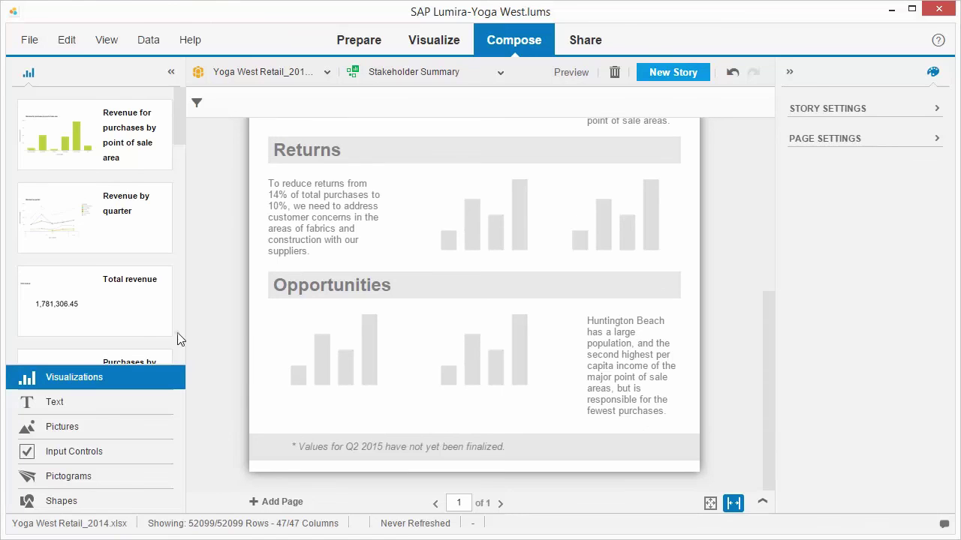
scroll(178, 340, "down", 5)
left_click_drag(152, 171, 380, 210)
left_click_drag(525, 212, 494, 211)
Place the Top 15 Returns and Overall by Comment visualization in the remaining Returns placeholder and enlarge it to reach the doughnut chart and Opportunities heading
left_click_drag(125, 281, 491, 218)
left_click(554, 216)
left_click_drag(587, 260, 589, 280)
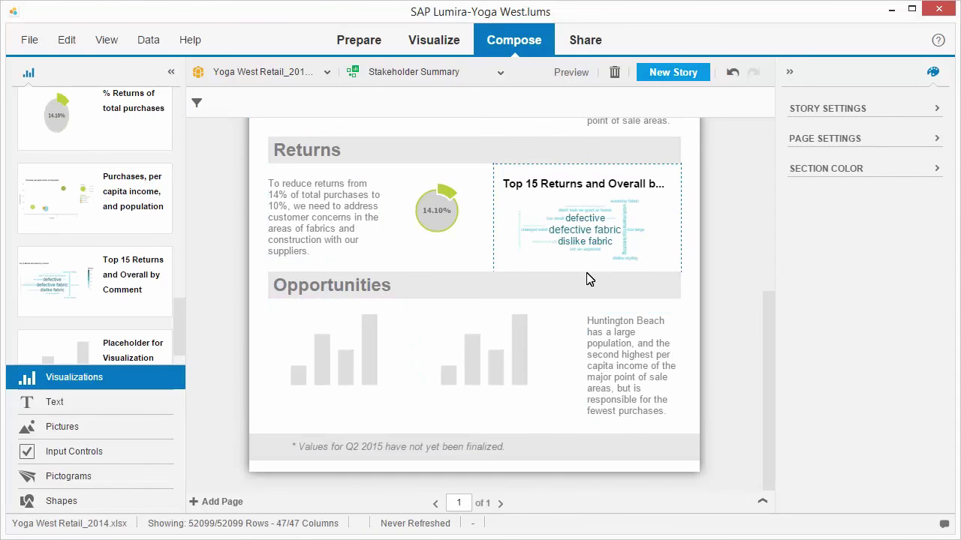
Hide the chart title and the legend of the Top 15 Returns and Overall by Comment word cloud
left_click(606, 235)
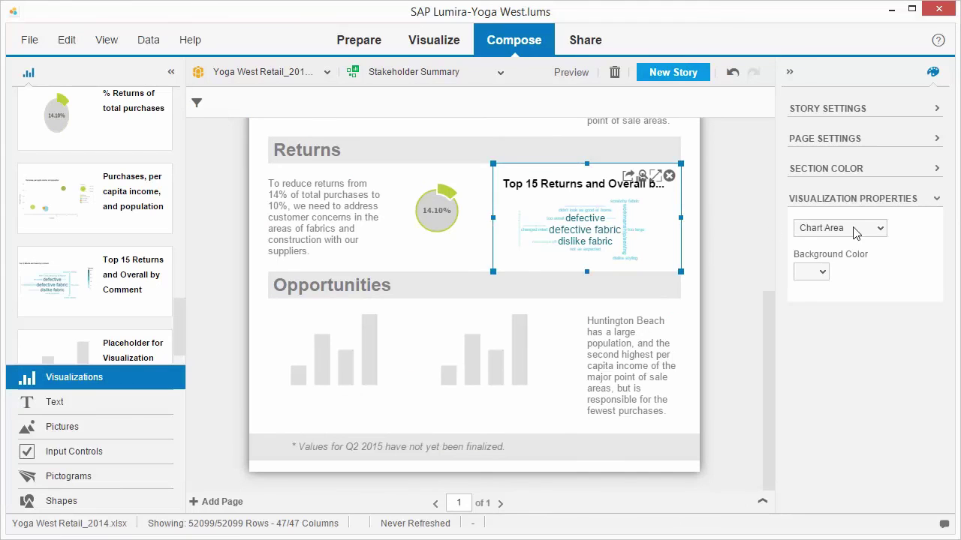
left_click(855, 229)
left_click(805, 267)
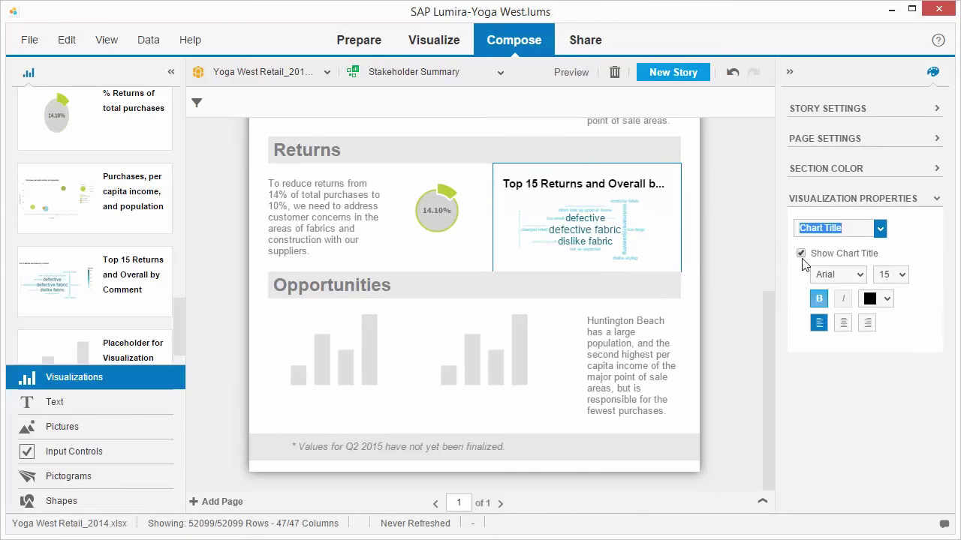
left_click(801, 253)
left_click(880, 230)
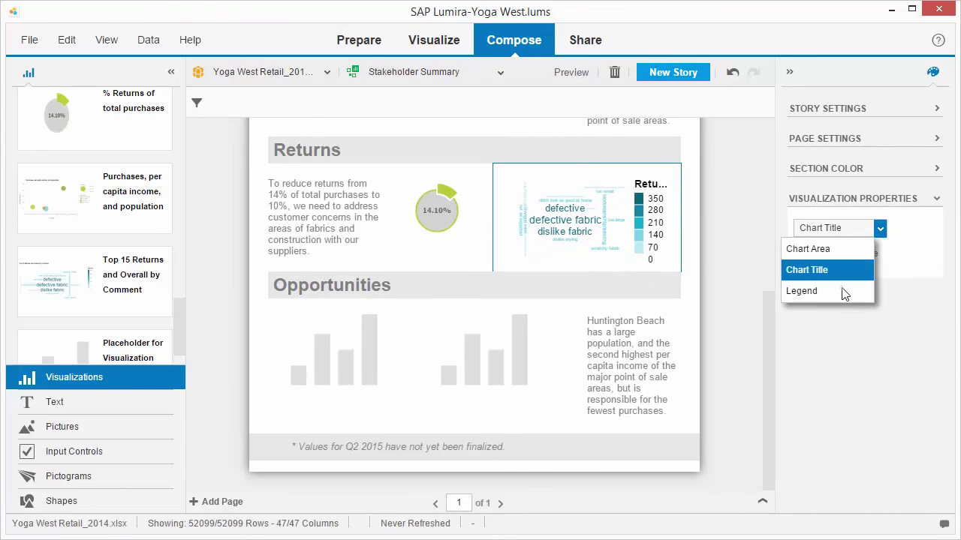
left_click(802, 291)
left_click(801, 254)
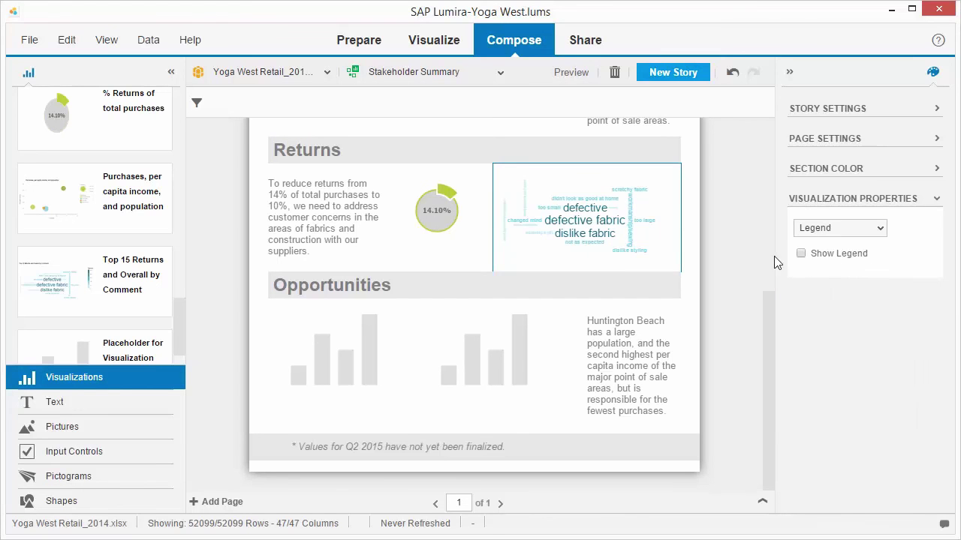
left_click(738, 260)
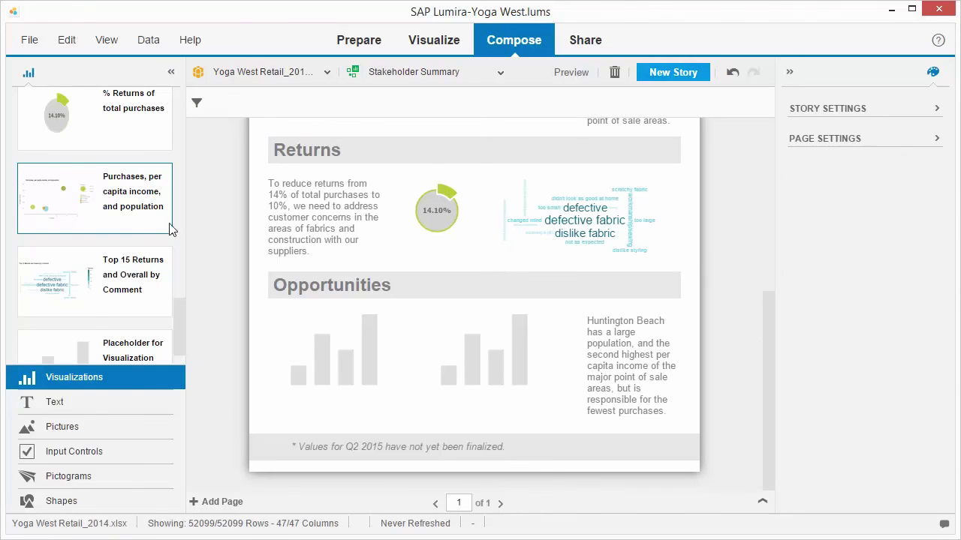
Place the Purchases, per capita income, and population chart under Opportunities, delete the neighboring placeholder, and enlarge the chart toward the text and footer
left_click_drag(83, 225, 316, 353)
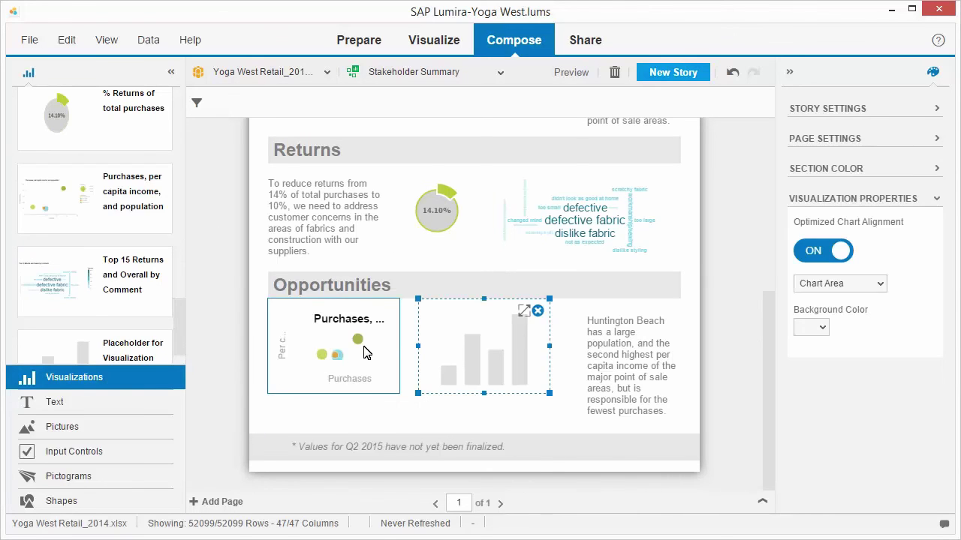
left_click(537, 310)
left_click_drag(406, 347, 568, 347)
left_click_drag(420, 404, 417, 429)
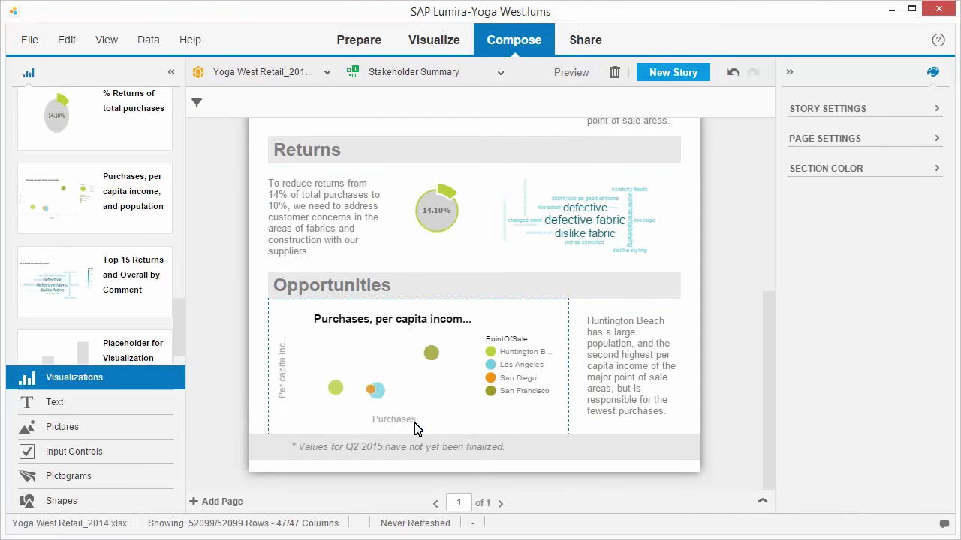
Hide the horizontal and vertical axis titles of the Opportunities bubble chart and extend its left edge to the page edge
left_click(524, 413)
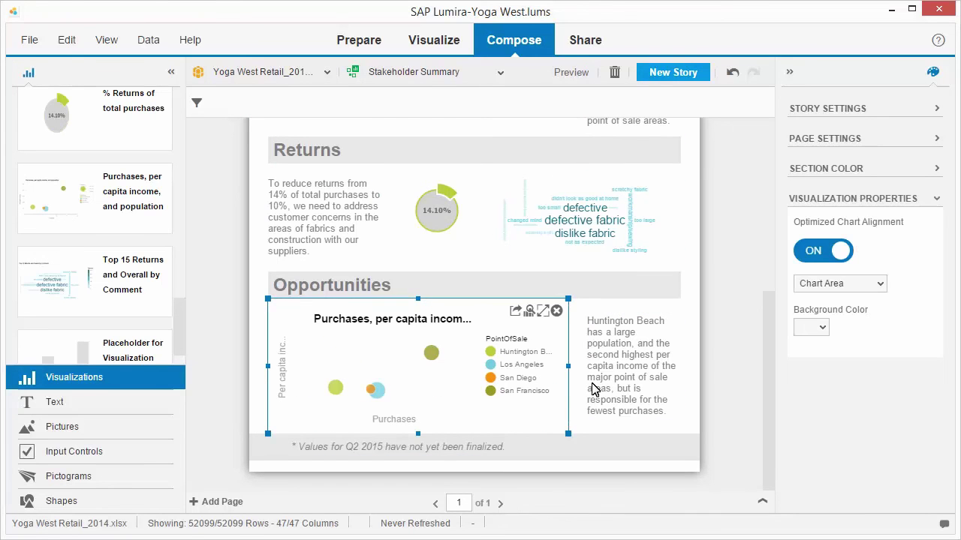
left_click(880, 283)
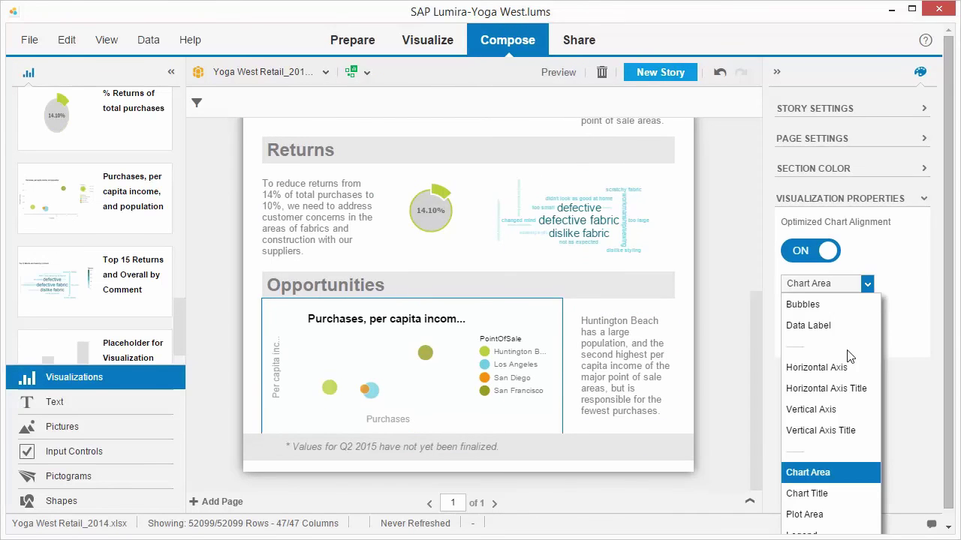
left_click(825, 388)
left_click(801, 308)
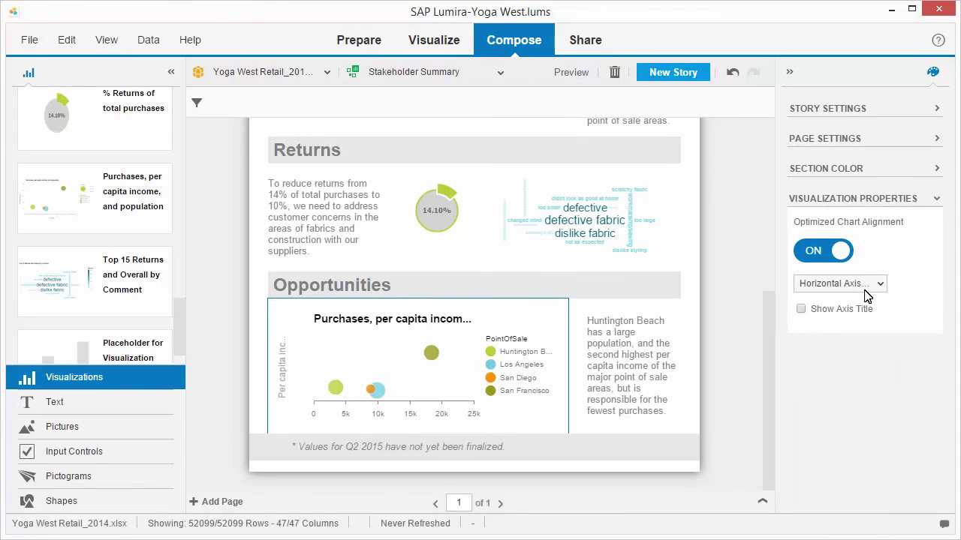
left_click(880, 284)
left_click(826, 431)
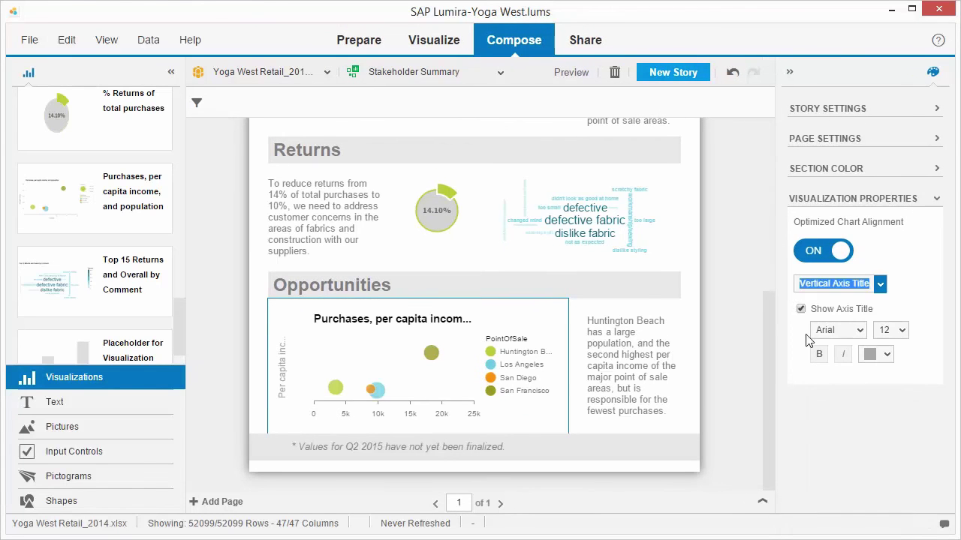
left_click(801, 309)
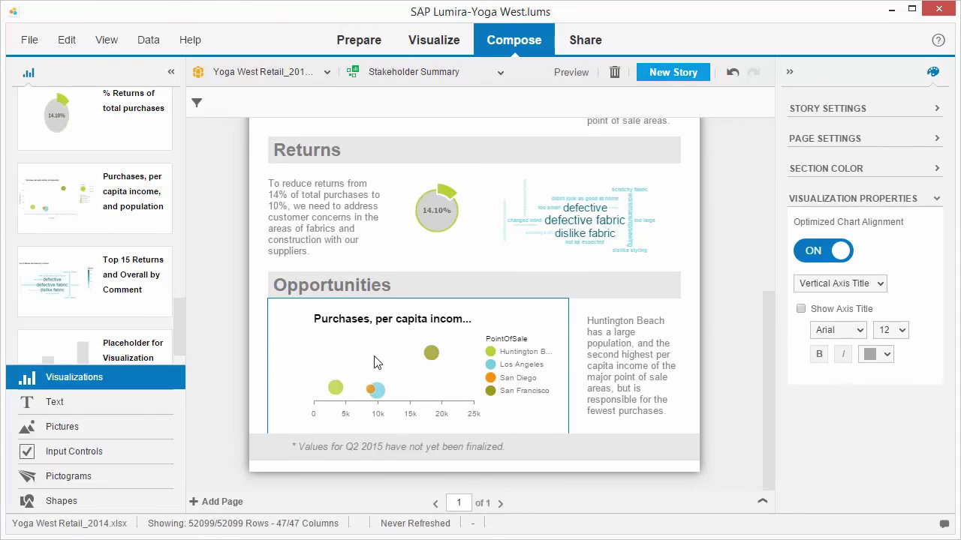
left_click_drag(268, 366, 251, 365)
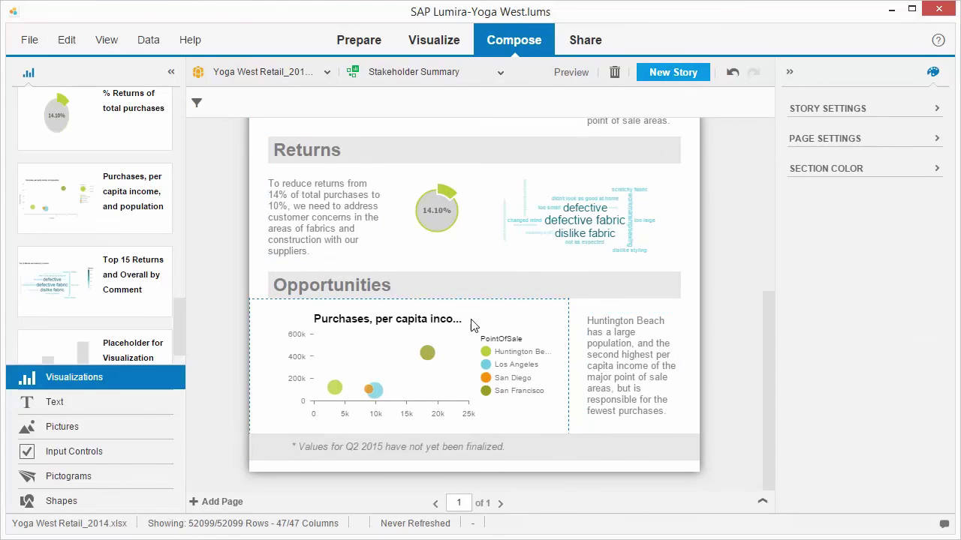
left_click(728, 273)
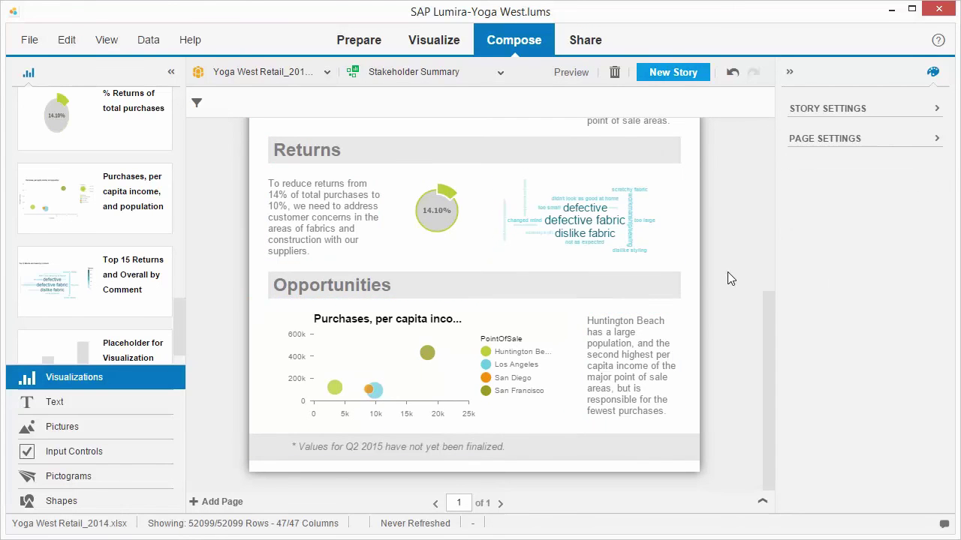